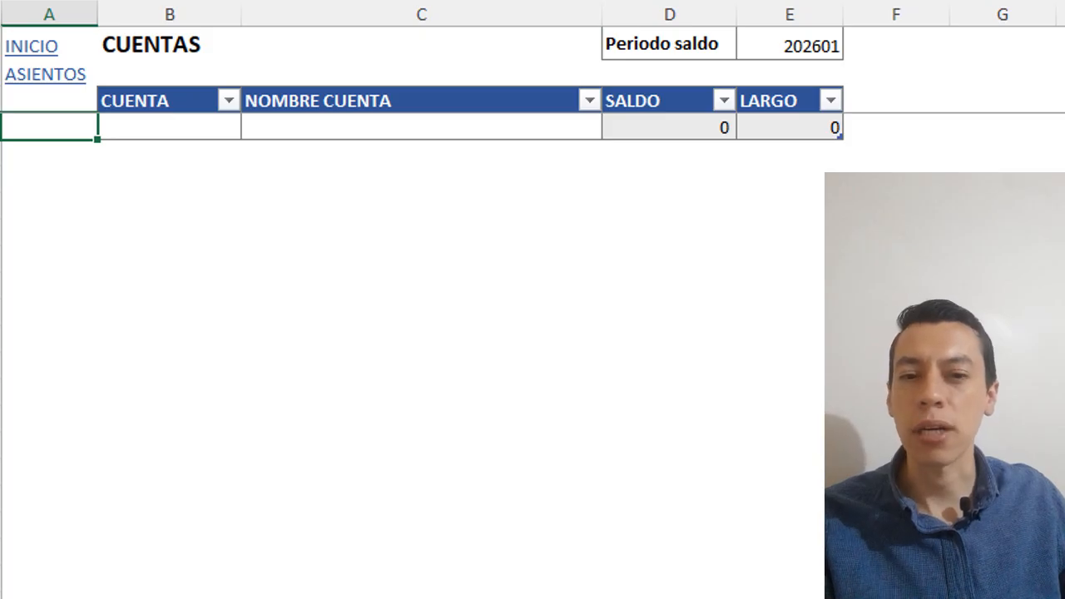
Enter account 1 with the name ACTIVO in the first row of the CUENTAS table
key("Right")
type("1")
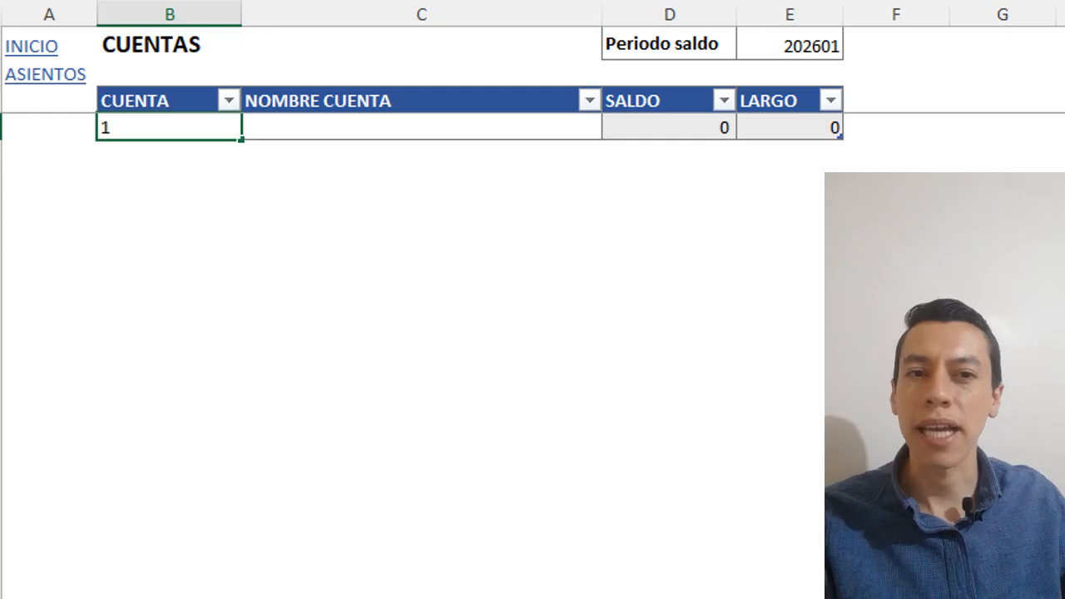
key("Tab")
type("ACTIVO")
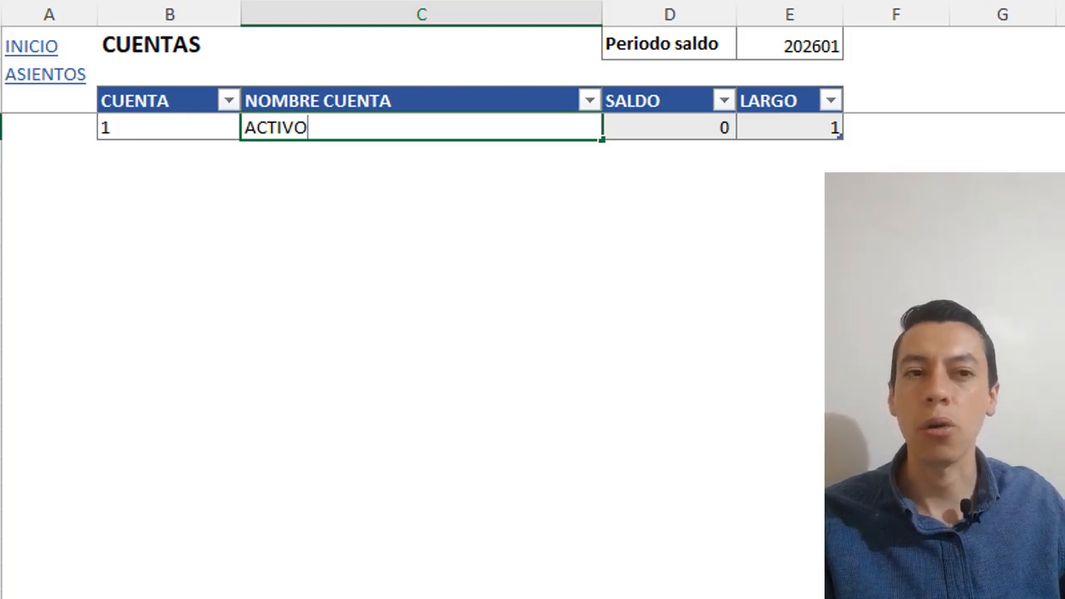
key("Tab")
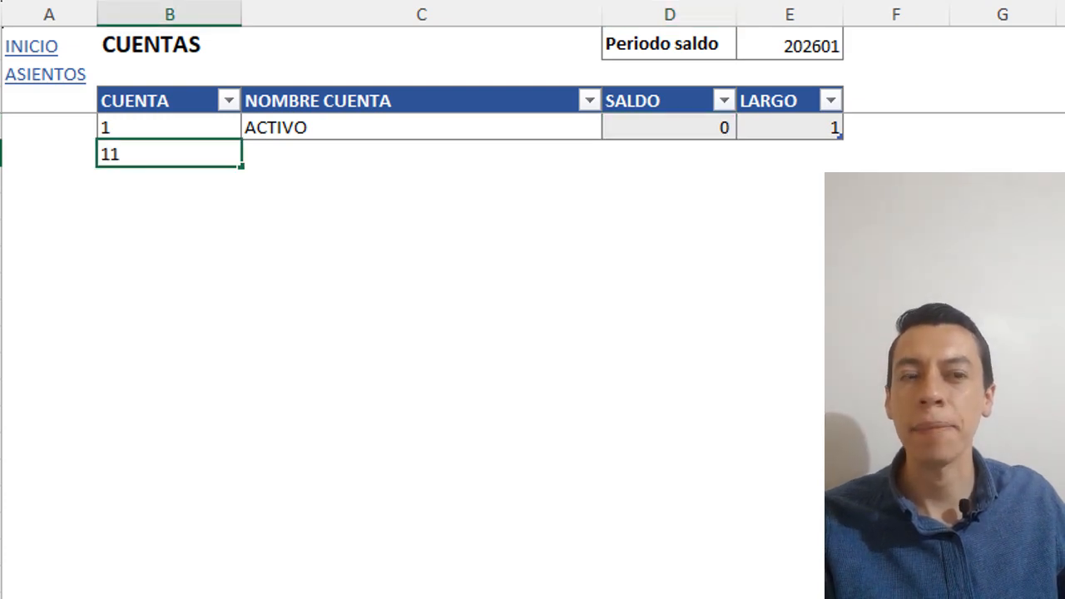
Add account 11 with the name EFECTIVO Y EQUIVALENTES DEL EFECTIVO below ACTIVO in the CUENTAS table
key("Return")
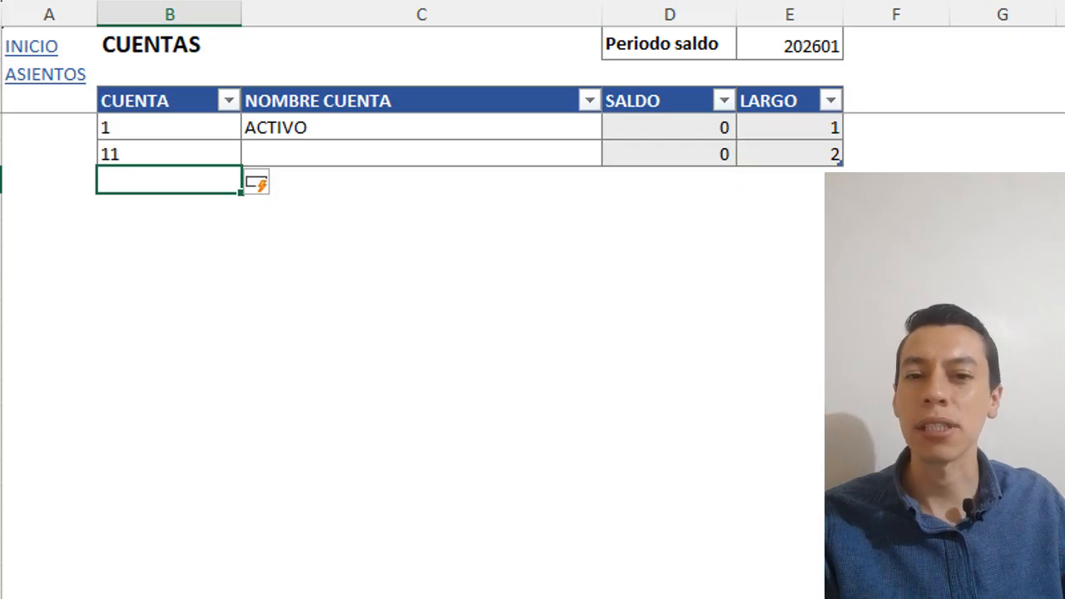
left_click(420, 154)
type("EFECTIVO Y EQUIVALENTES DEL EFECTIVO")
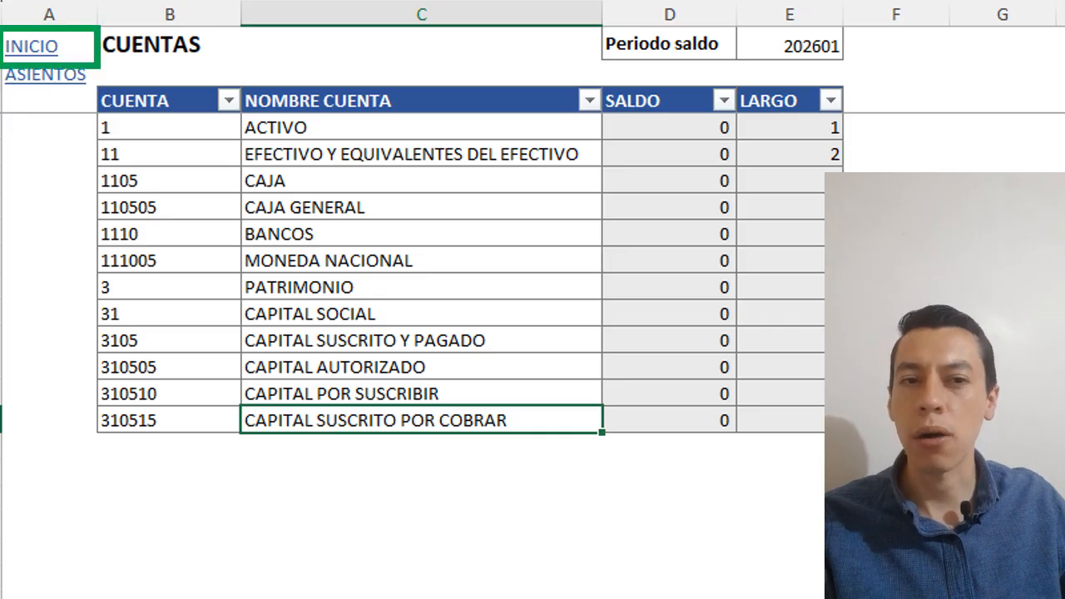
Extend the table on the TERCEROS sheet with two new columns headed DIRECCION and CORREO
left_click(32, 47)
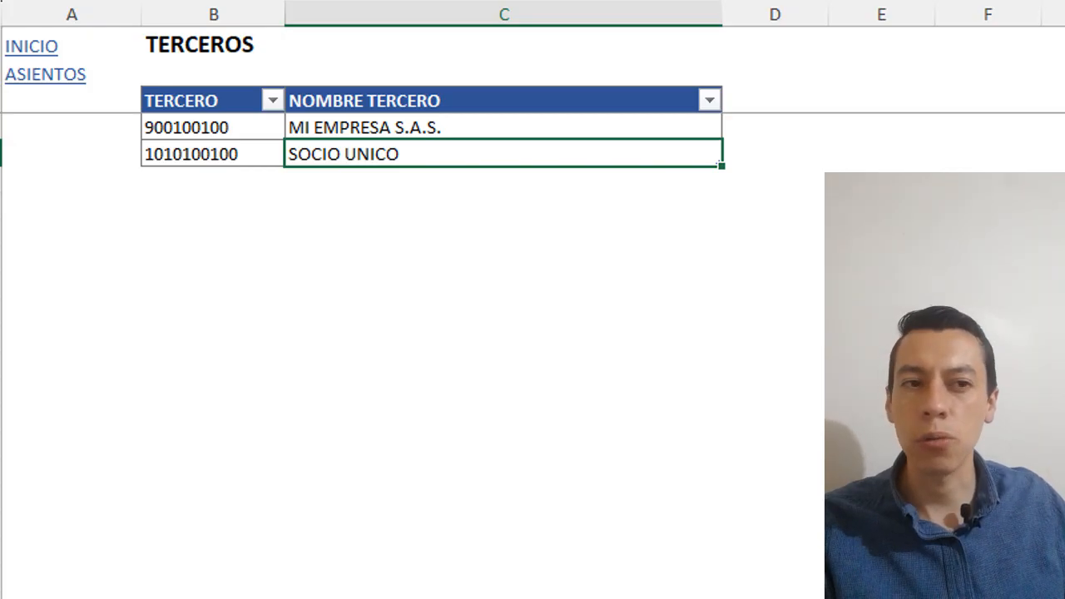
left_click(775, 100)
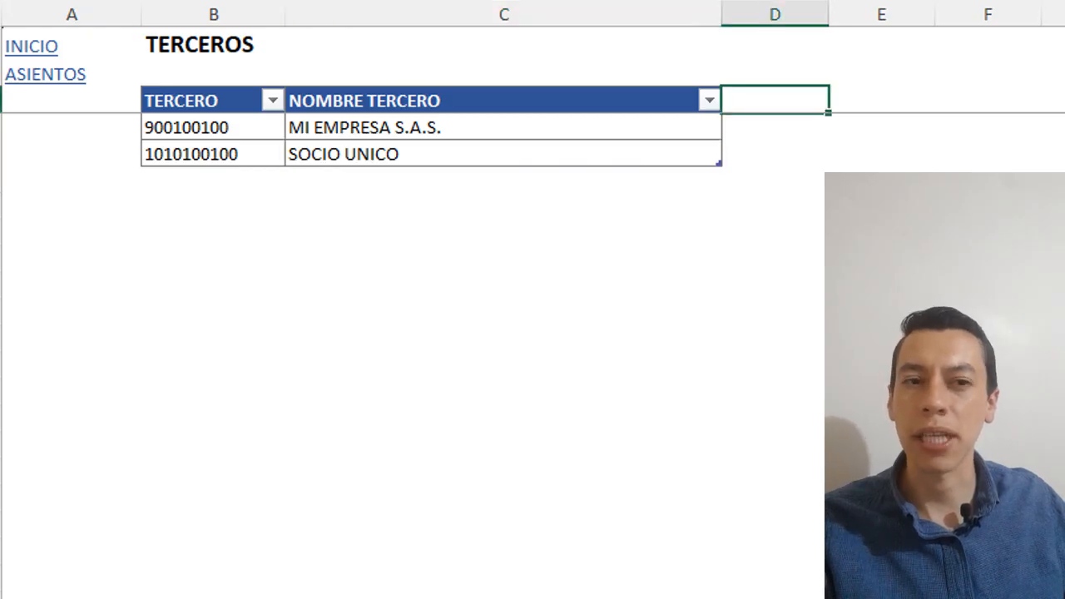
type("DIRECCION")
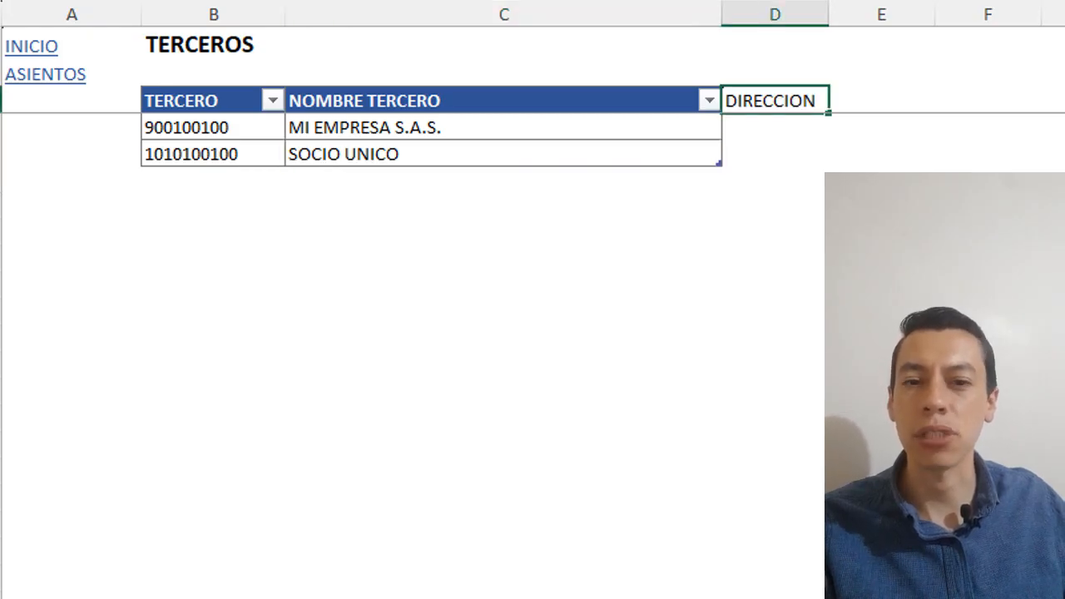
key("Return")
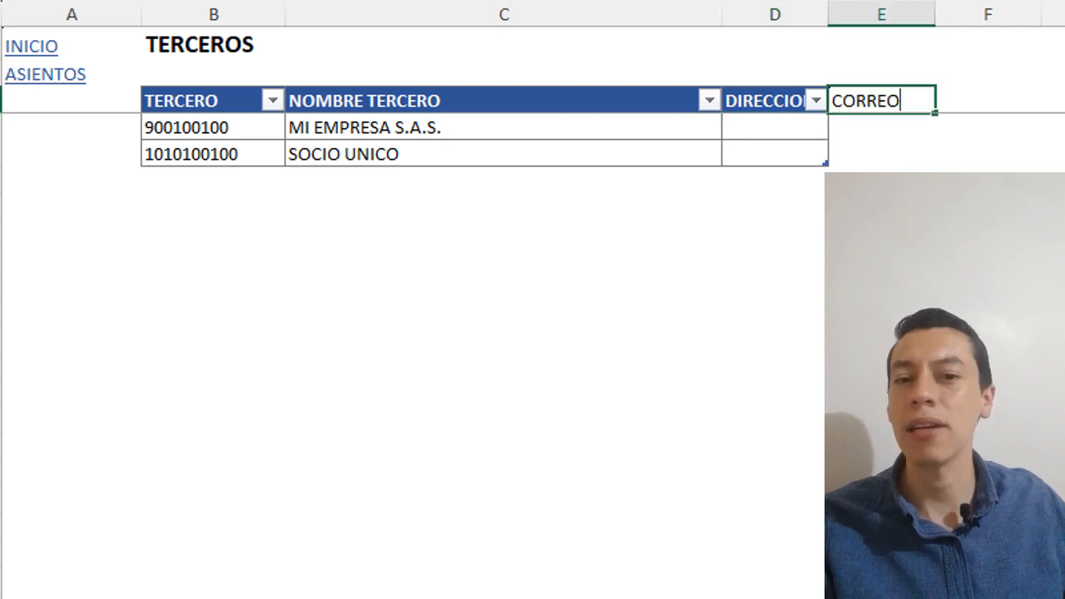
key("Return")
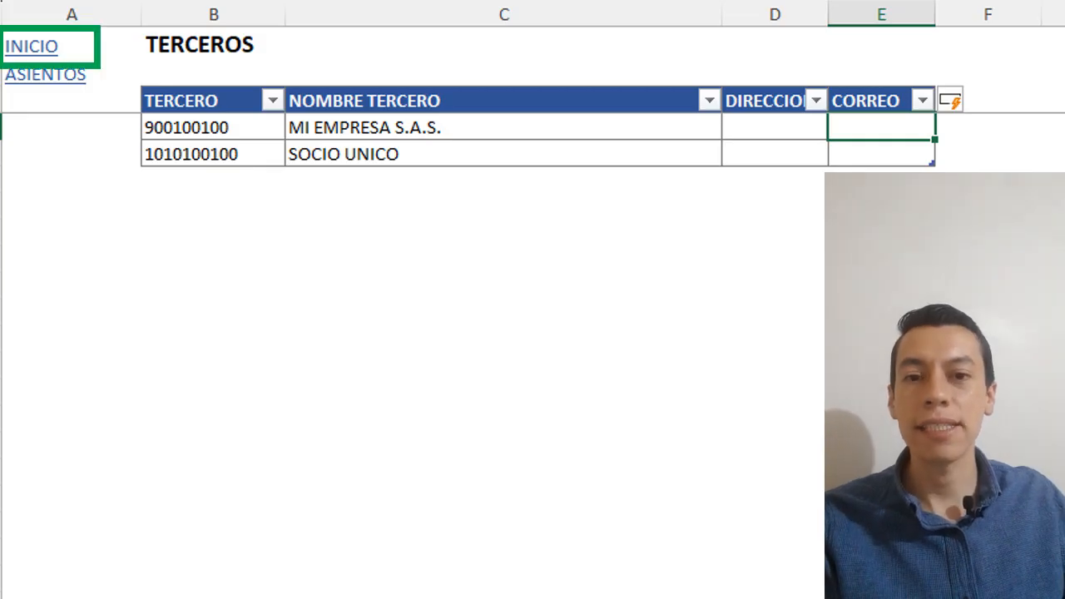
On the ASIENTOS CONTABLES sheet, enter a line dated 2-Jan-26 with concept CONSTITUCION DE LA EMPRESA and account 310505
left_click(31, 46)
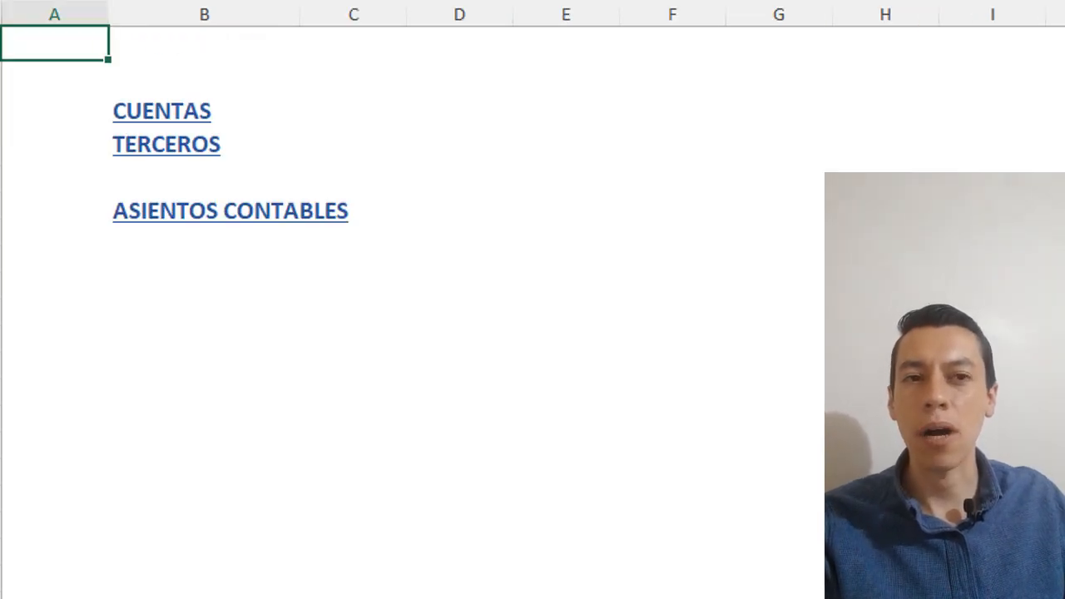
left_click(230, 211)
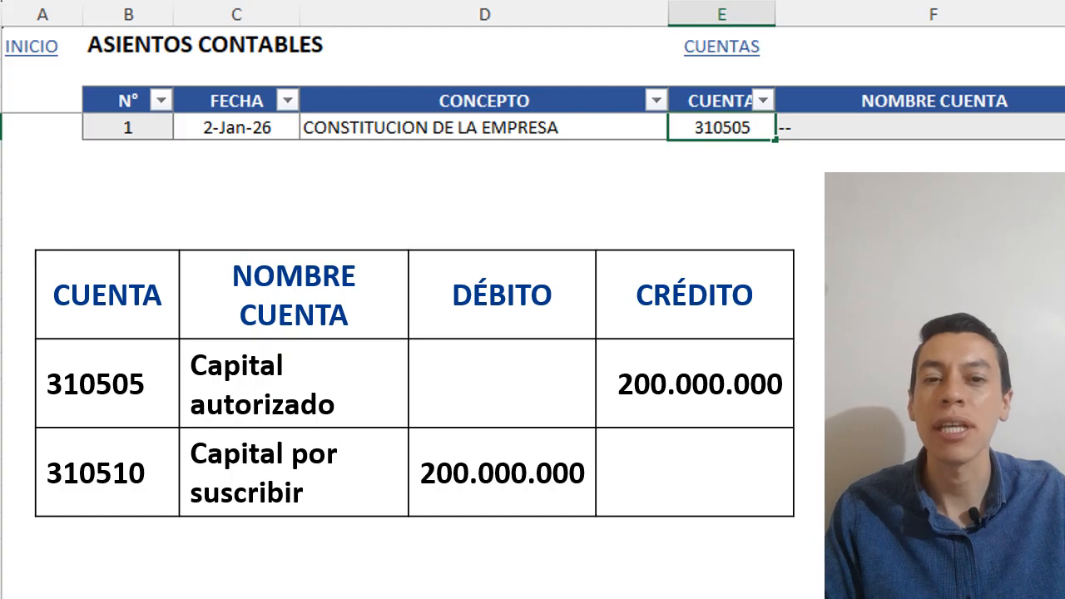
key("Tab")
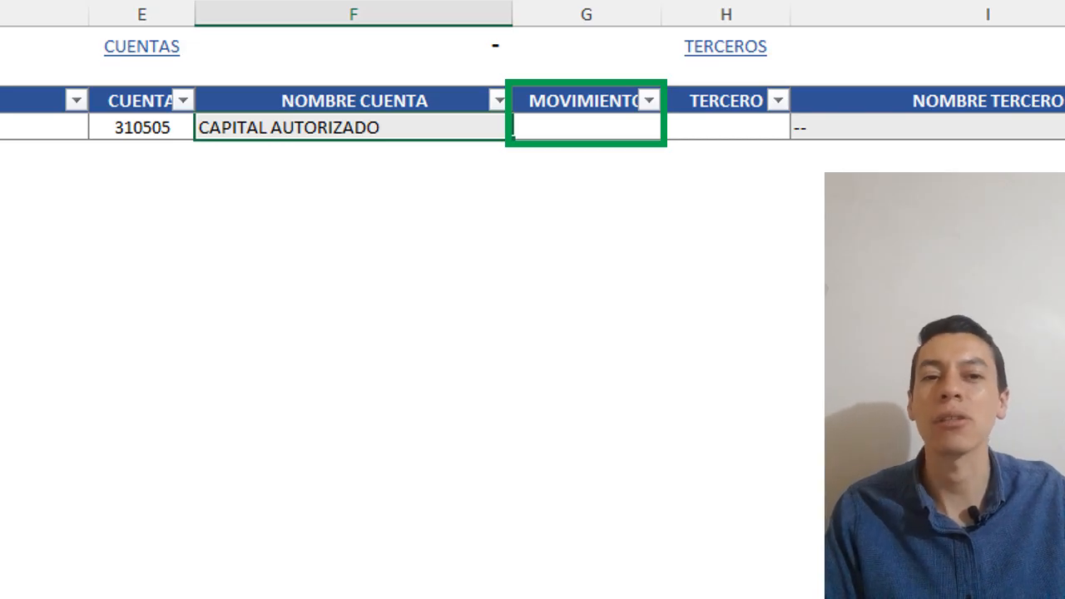
Set the first entry line's movement to -200000000 and enter MI EMPRESA S.A.S.'s identification number as its third party
key("Tab")
type("-200000000")
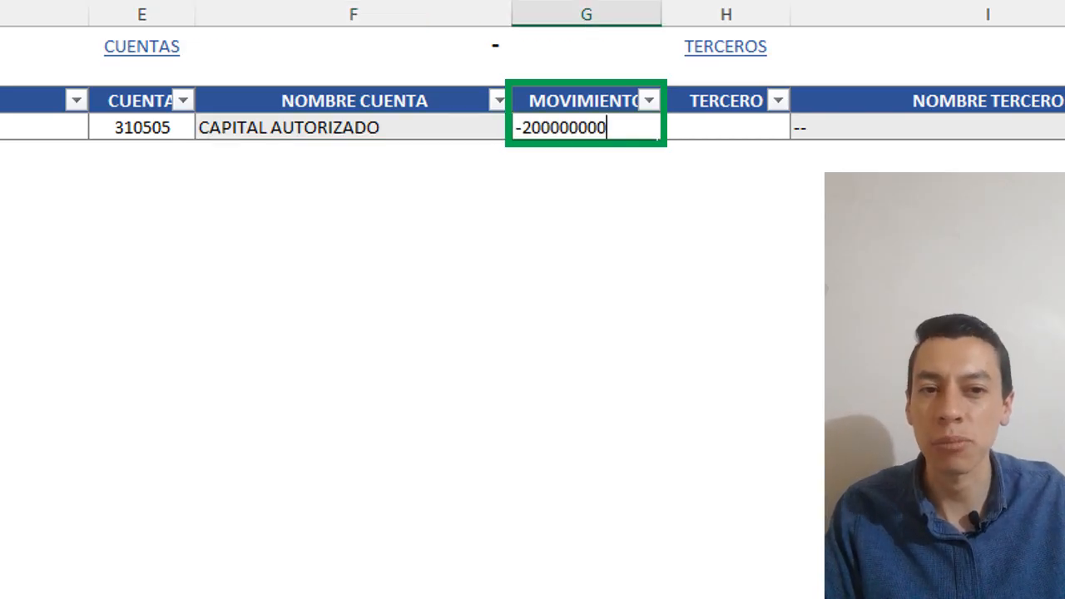
key("Tab")
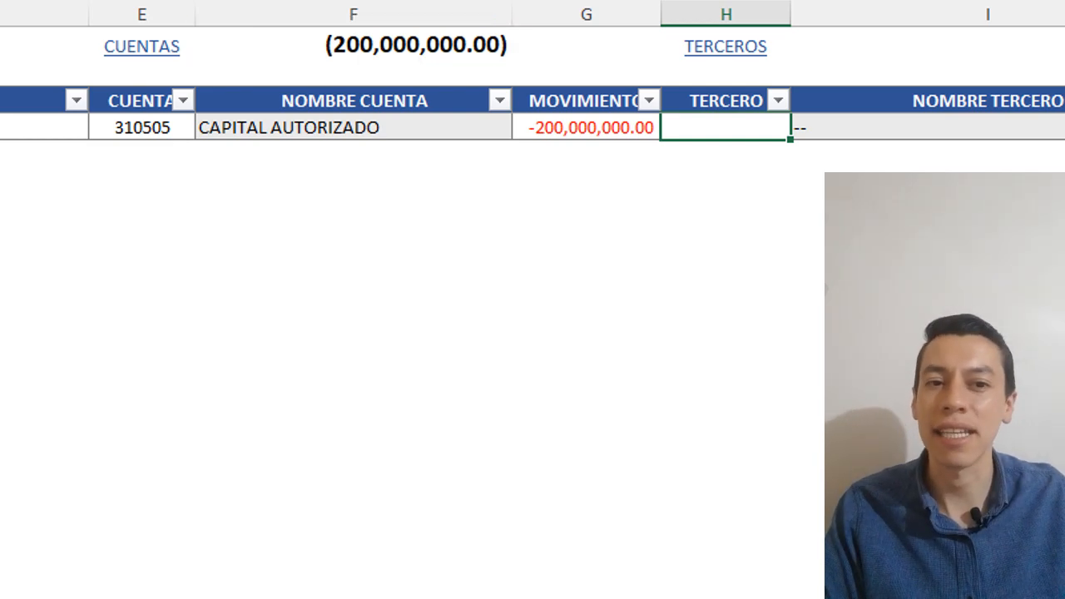
type("900100100")
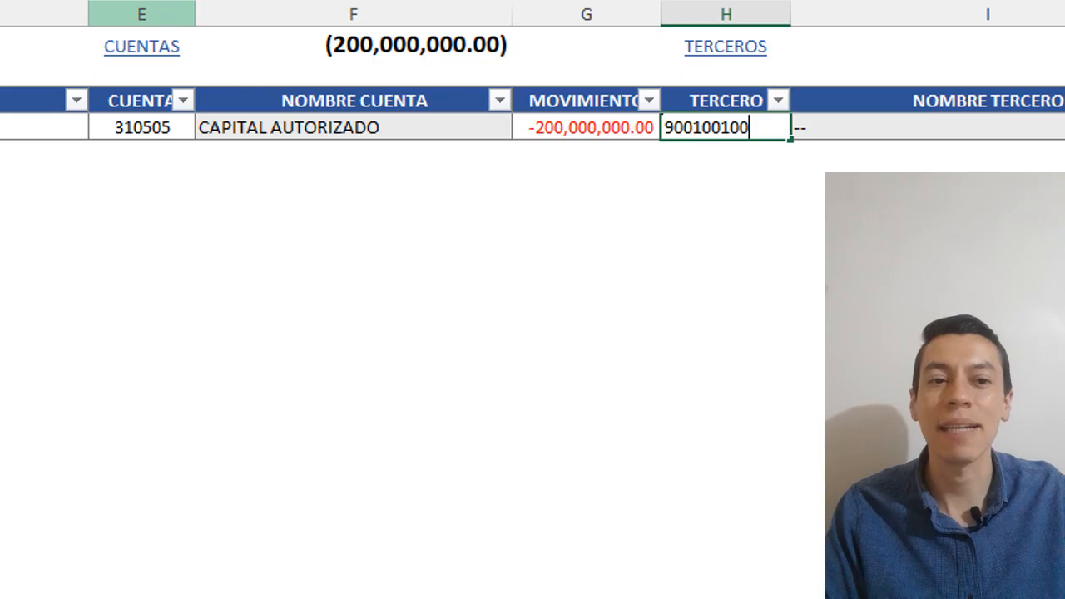
key("Tab")
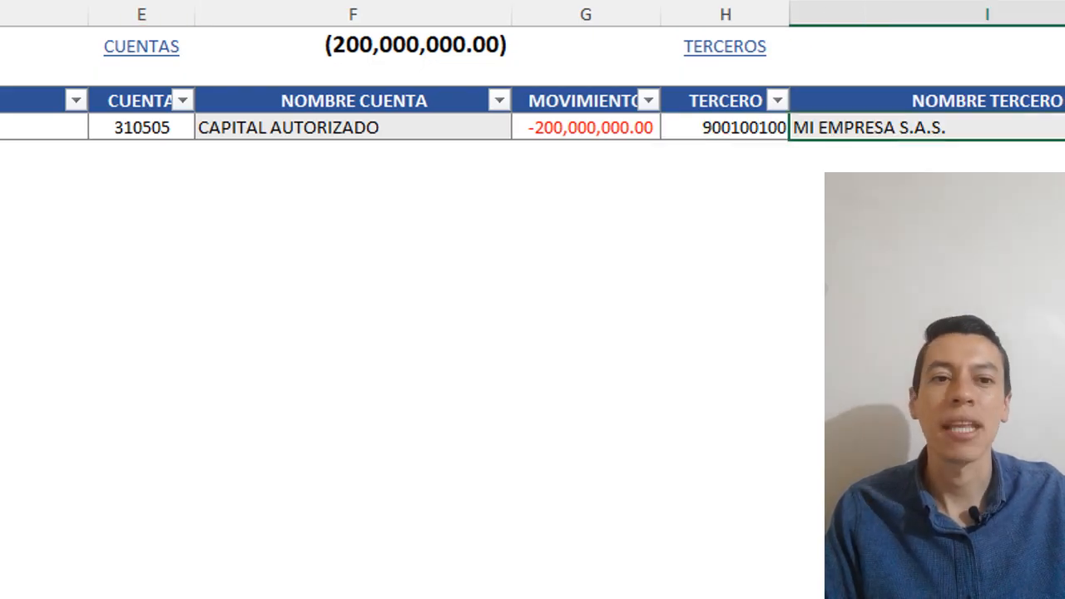
scroll(532, 299, "right", 8)
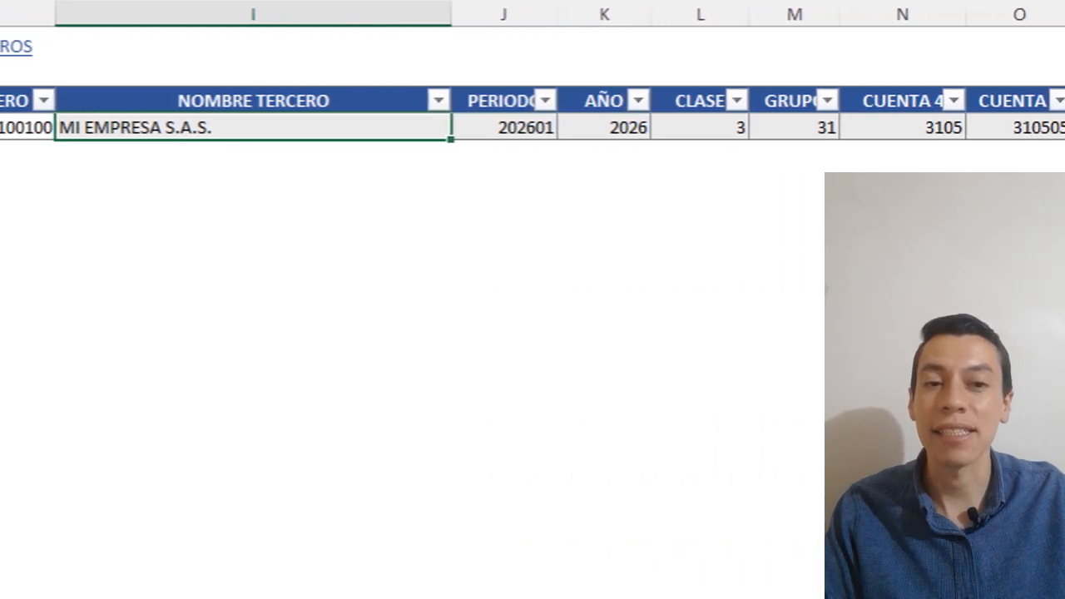
scroll(532, 75, "right", 1)
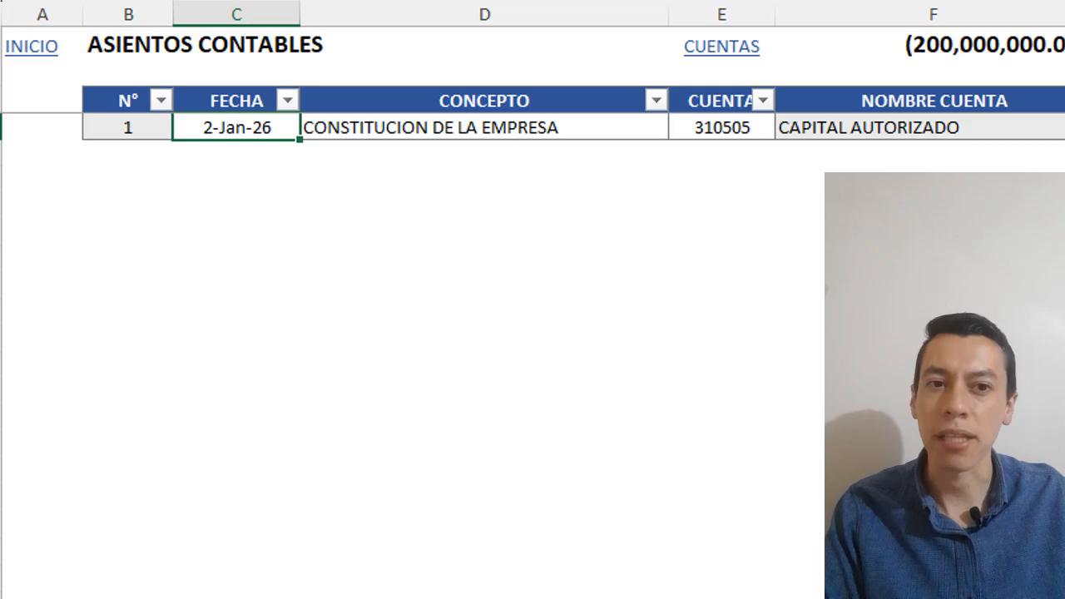
Add a second entry line dated 2-Jan-26, copying the concept from the line above and using account 310510
left_click(236, 153)
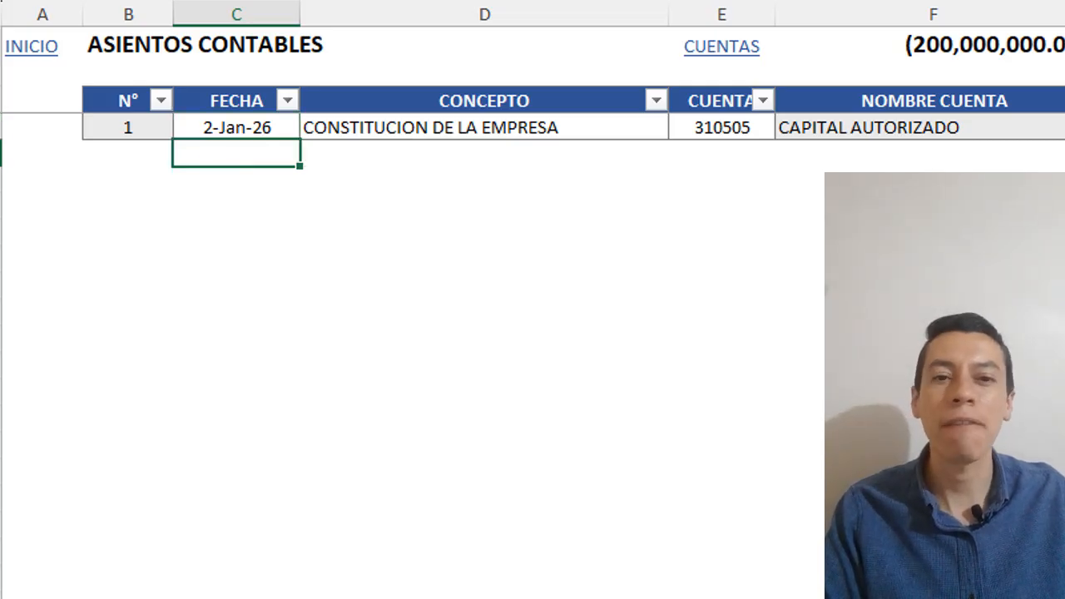
type("1-2-2026")
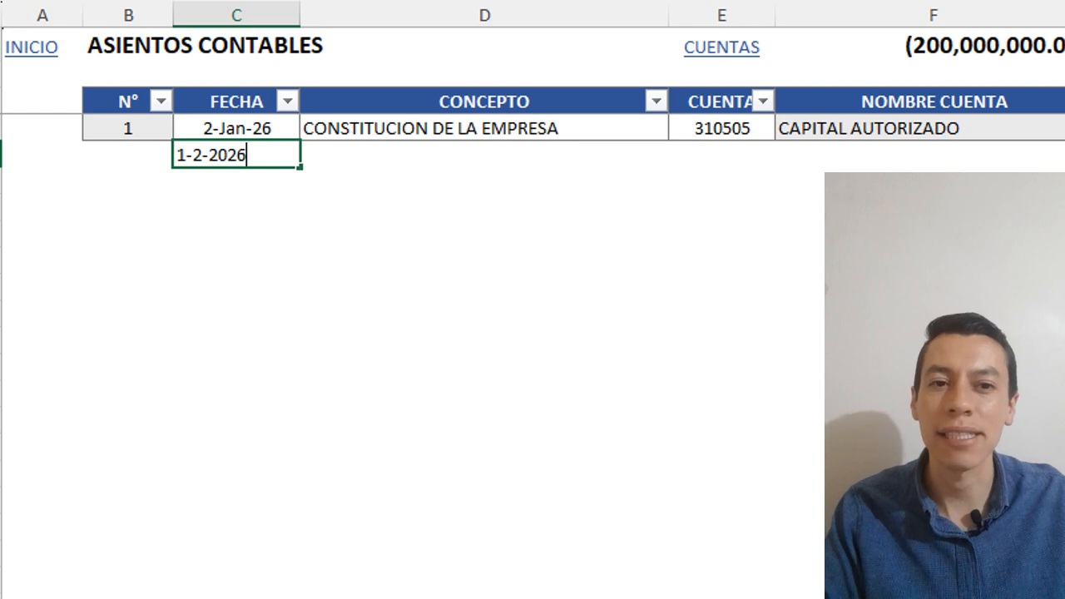
key("Tab")
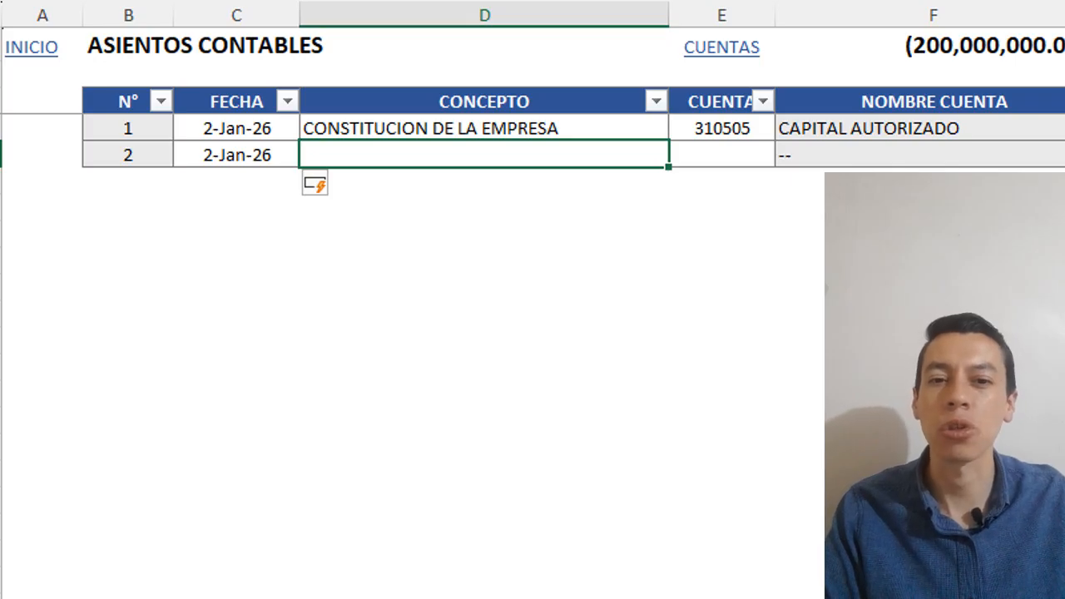
key("ctrl+d")
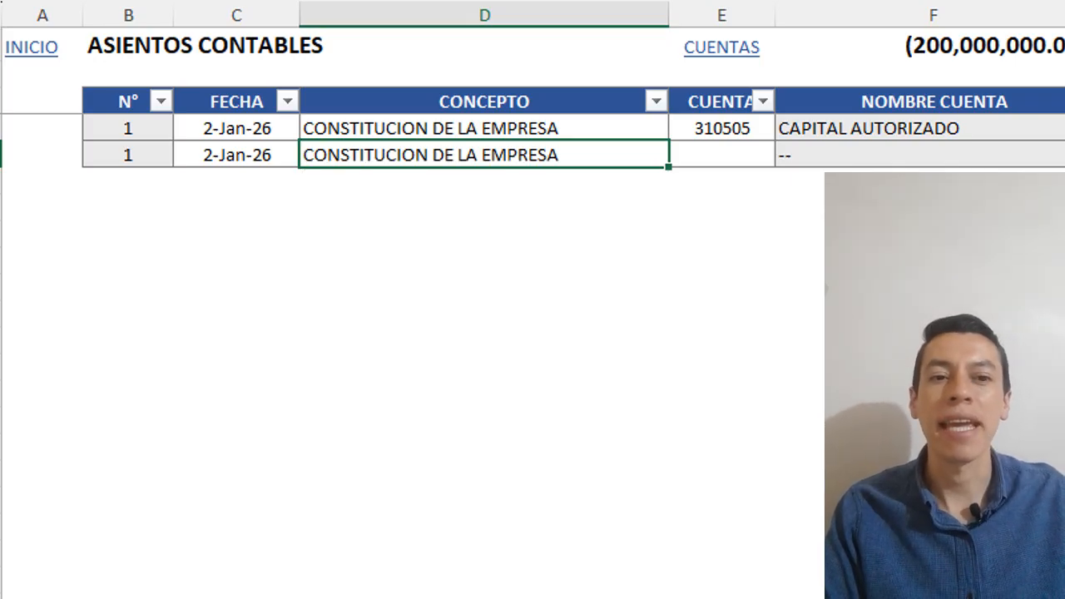
key("Tab")
type("310510")
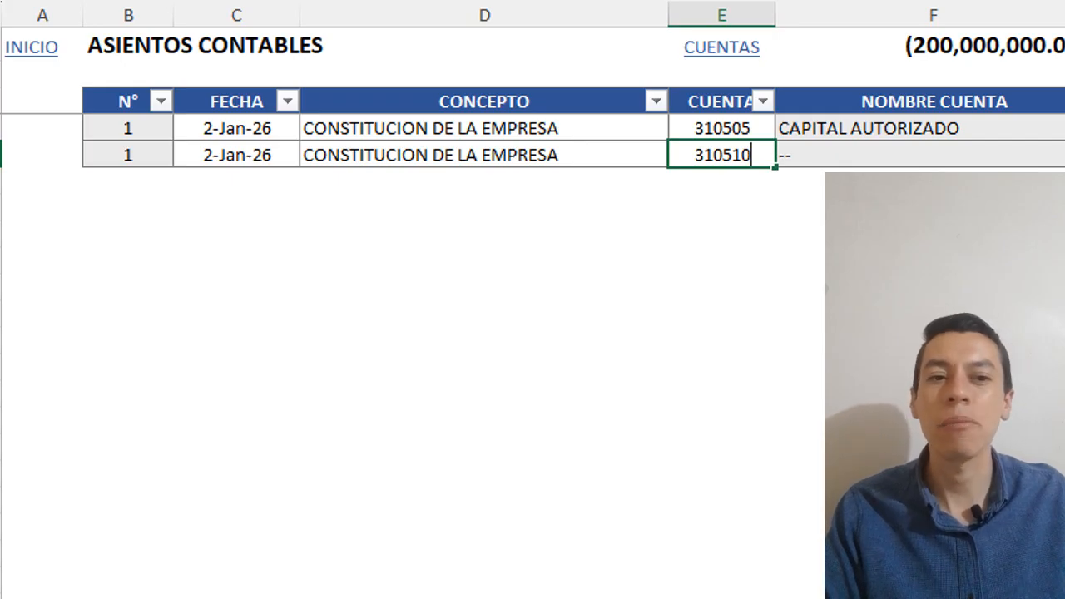
key("Tab")
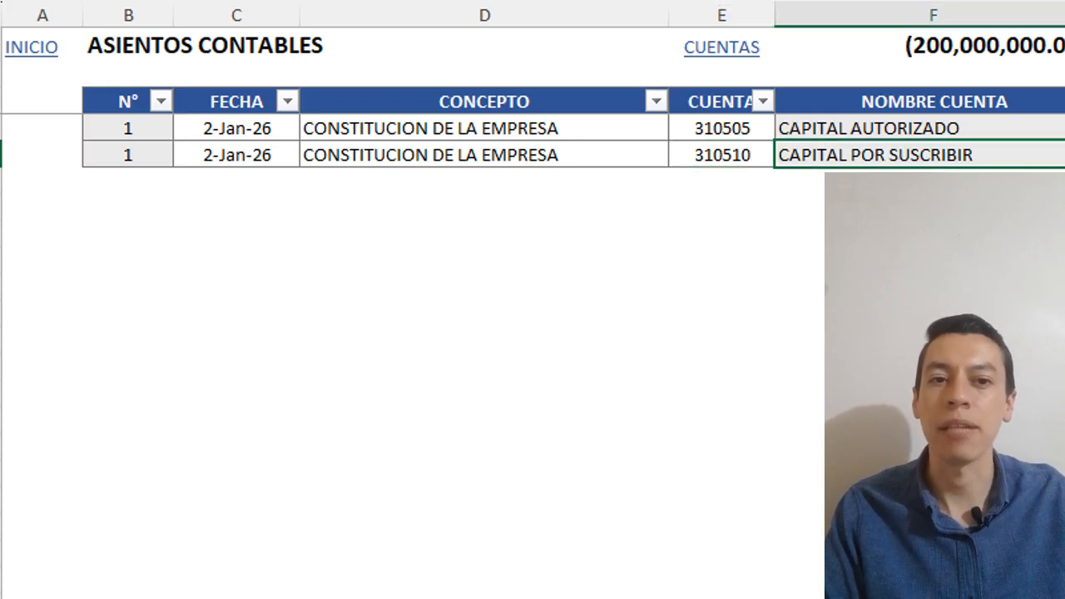
Set the second entry line's movement to 200,000,000 and copy the third party from the line above
key("Tab")
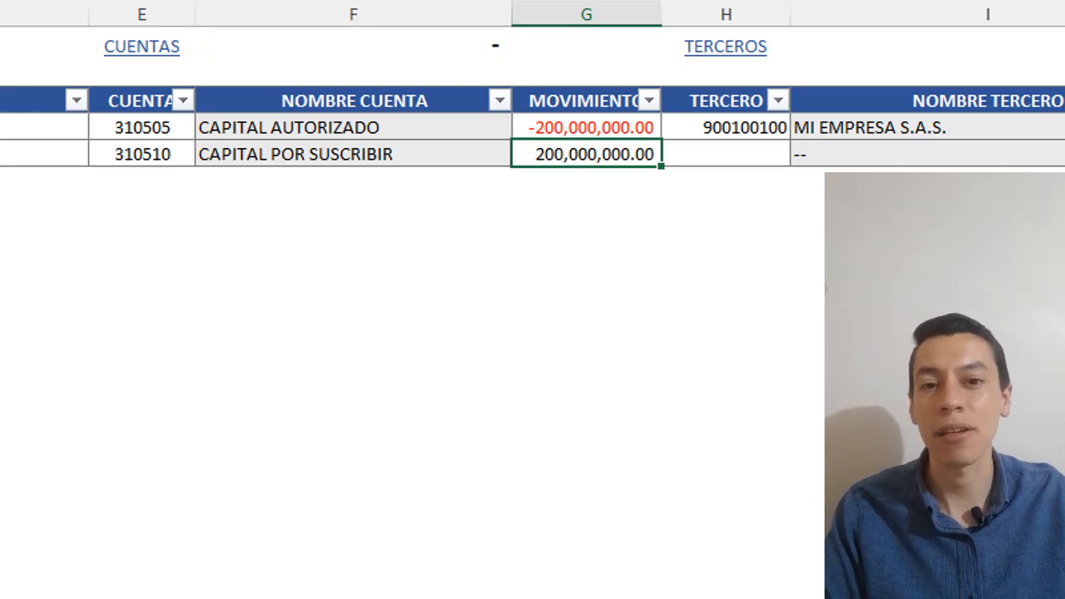
key("Right")
key("ctrl+d")
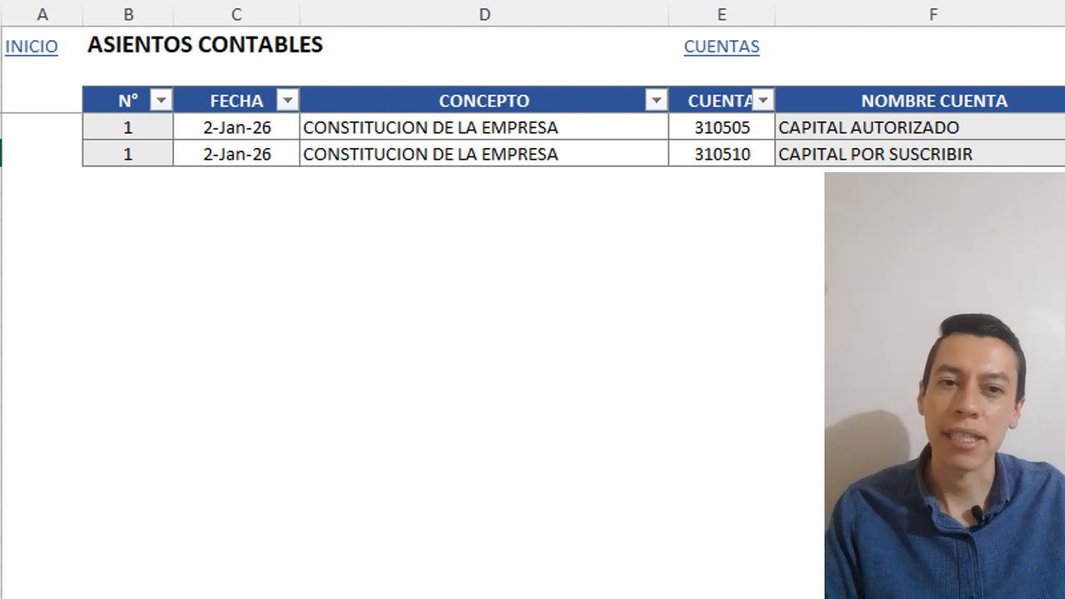
key("Tab")
key("Tab")
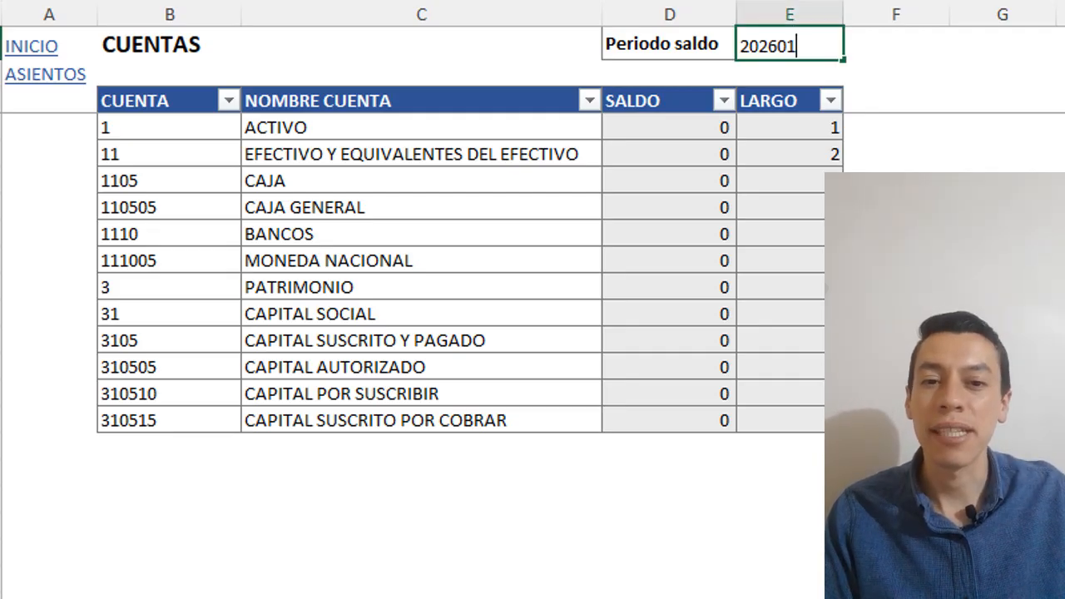
On the CUENTAS sheet, set the balance period to 202601 and, after returning from the entries sheet, to 202602
key("Return")
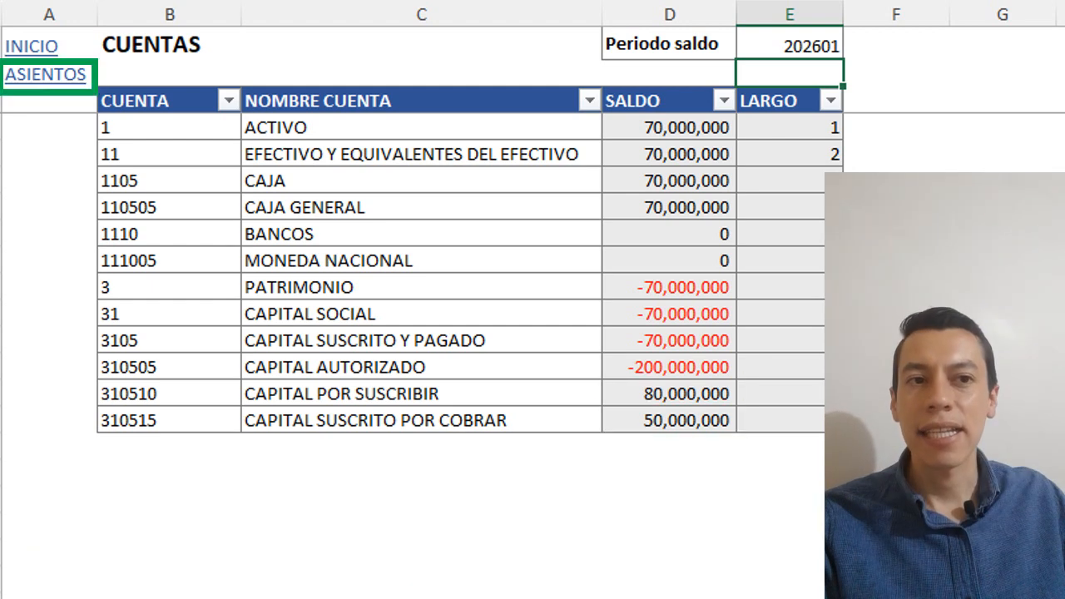
left_click(45, 75)
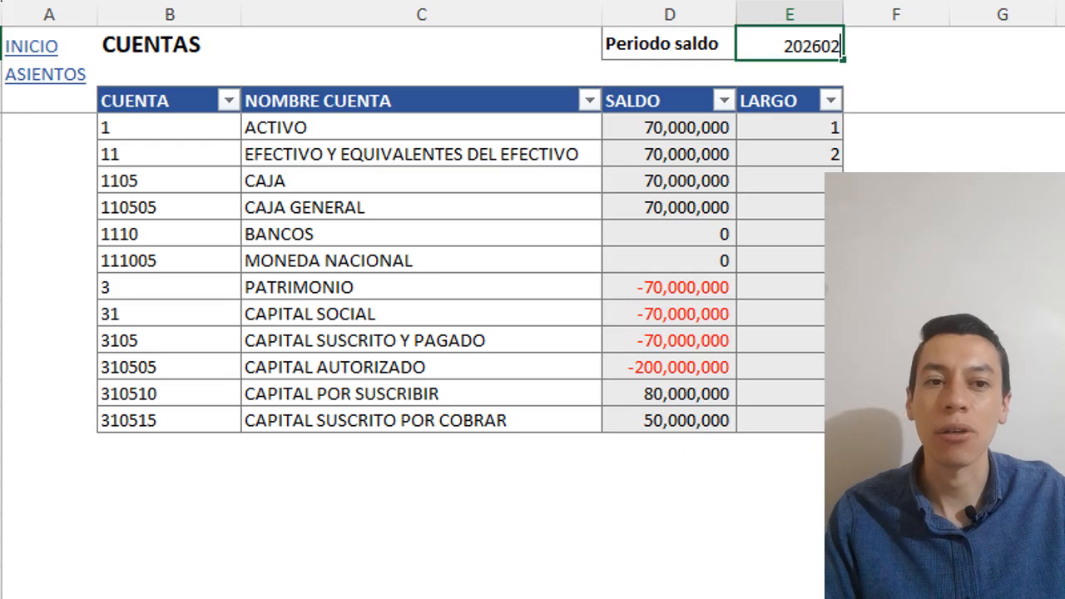
key("Return")
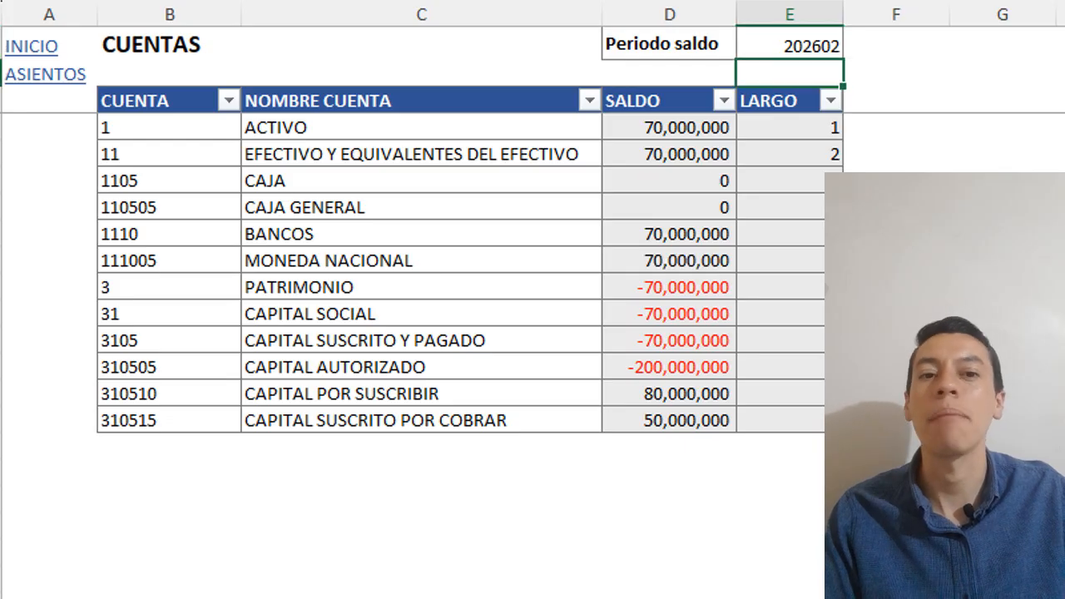